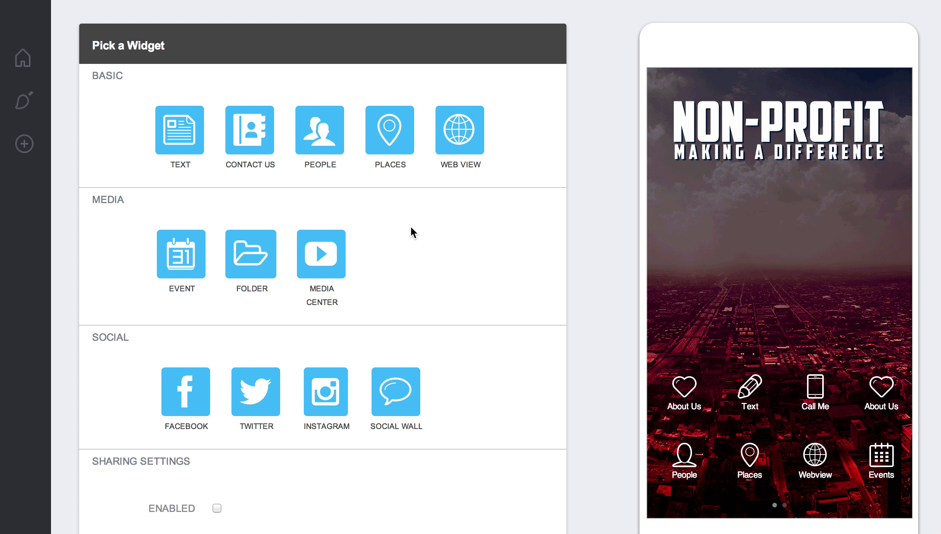
{"action": "left_click", "coordinate": [181, 255]}
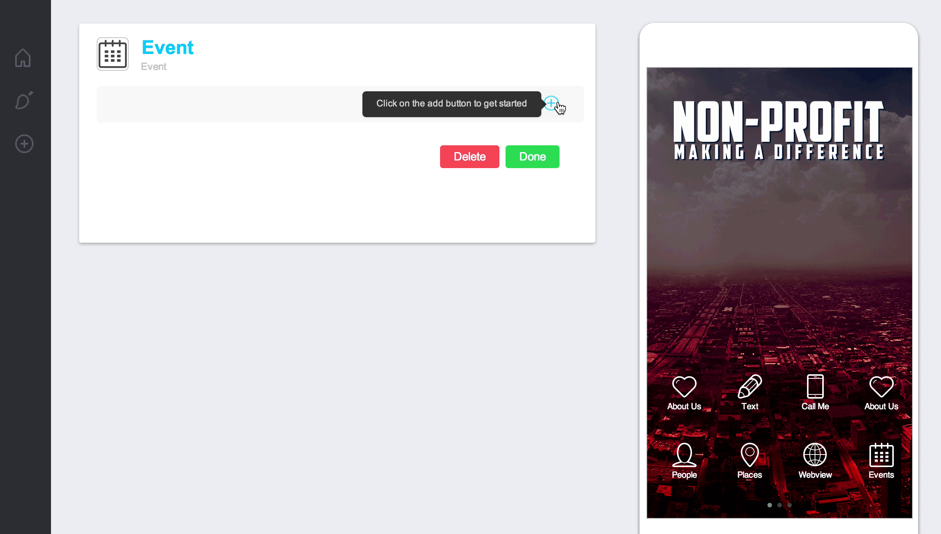
Add an Event widget from the Media section of the widget picker
{"action": "left_click", "coordinate": [551, 104]}
Create two calendars named Cal 1 and Cal 2, then select Cal 1
{"action": "left_click", "coordinate": [208, 105]}
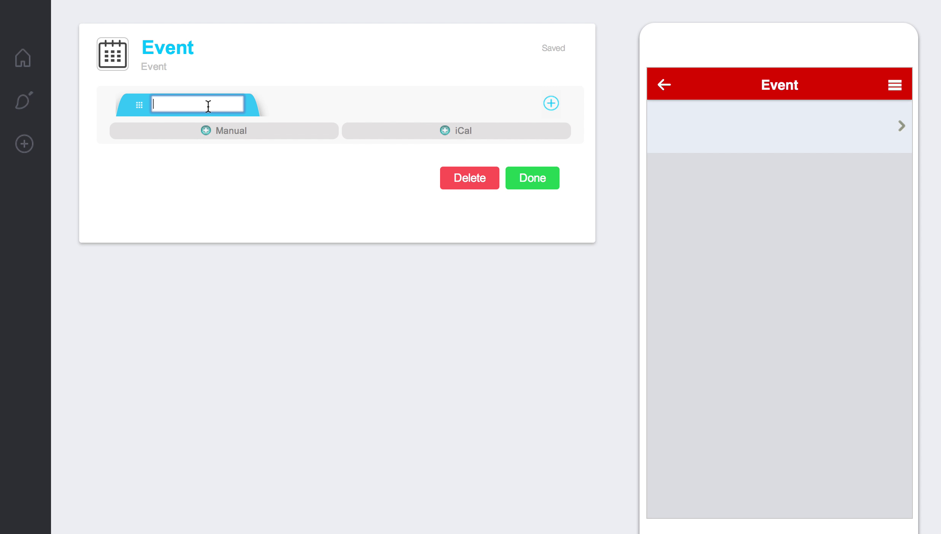
{"action": "type", "text": "Cal 1"}
{"action": "left_click", "coordinate": [443, 105]}
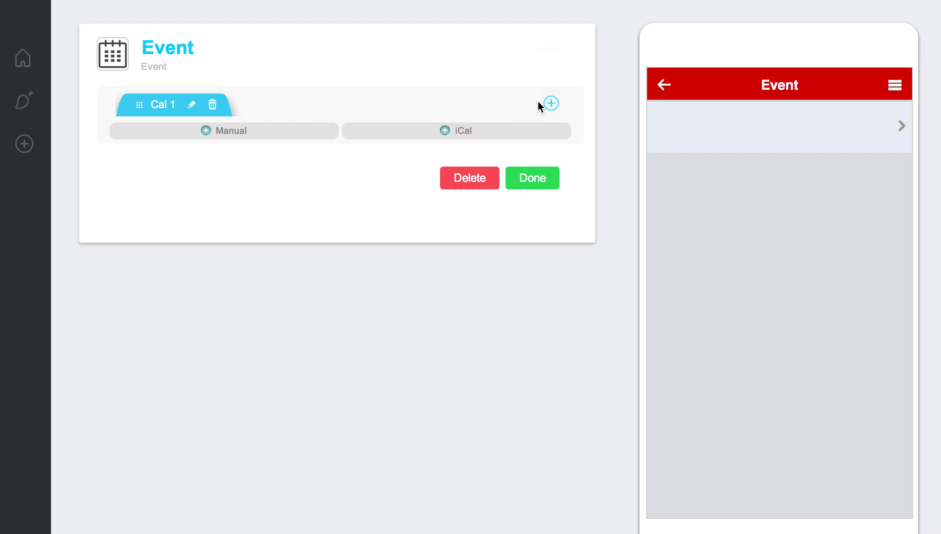
{"action": "left_click", "coordinate": [549, 104]}
{"action": "left_click", "coordinate": [315, 104]}
{"action": "type", "text": "Cal "}
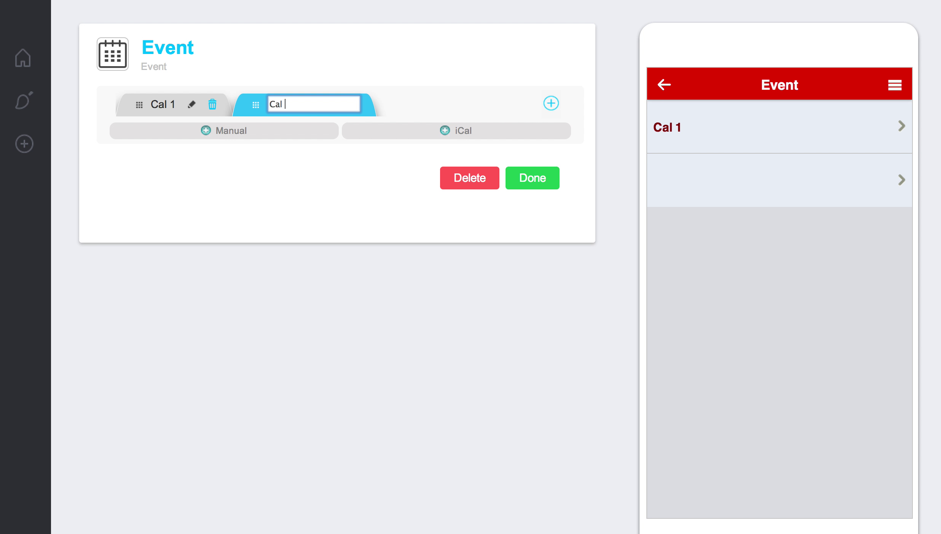
{"action": "type", "text": "2"}
{"action": "left_click", "coordinate": [245, 425]}
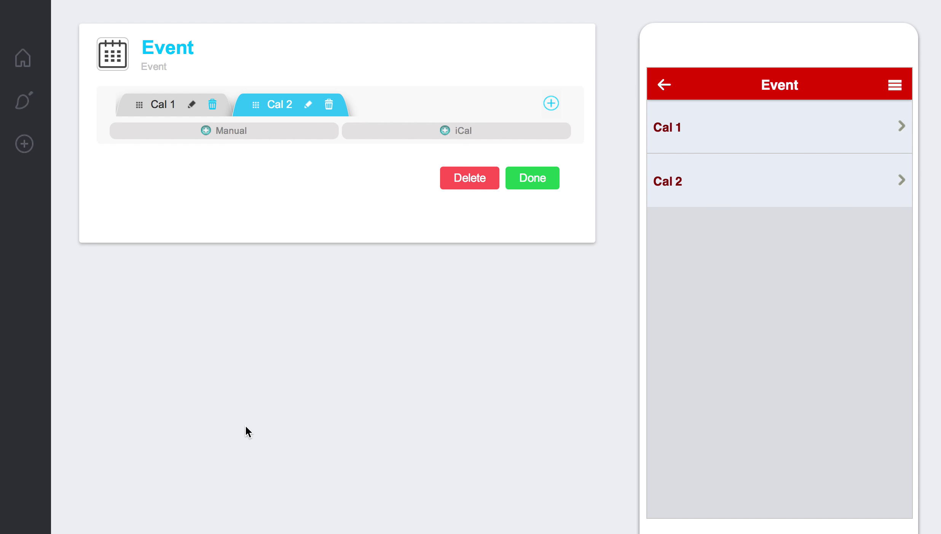
{"action": "left_click", "coordinate": [175, 111]}
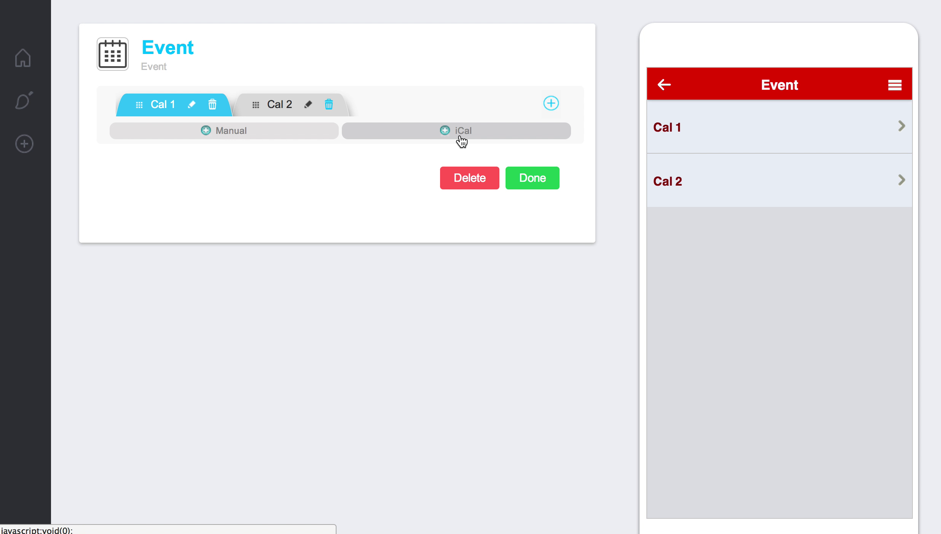
Start a manual Cal 1 event titled Event 1 with a suggested address as location
{"action": "left_click", "coordinate": [234, 137]}
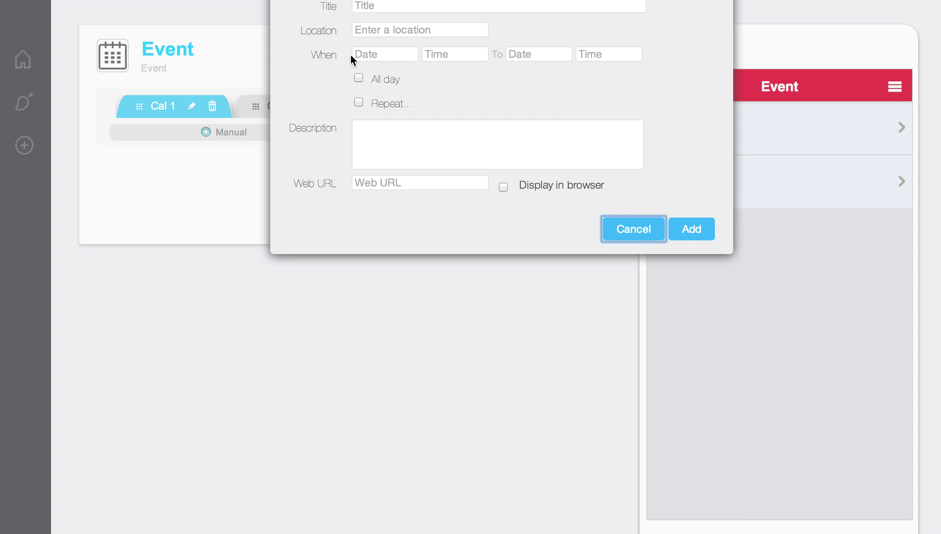
{"action": "left_click", "coordinate": [361, 6]}
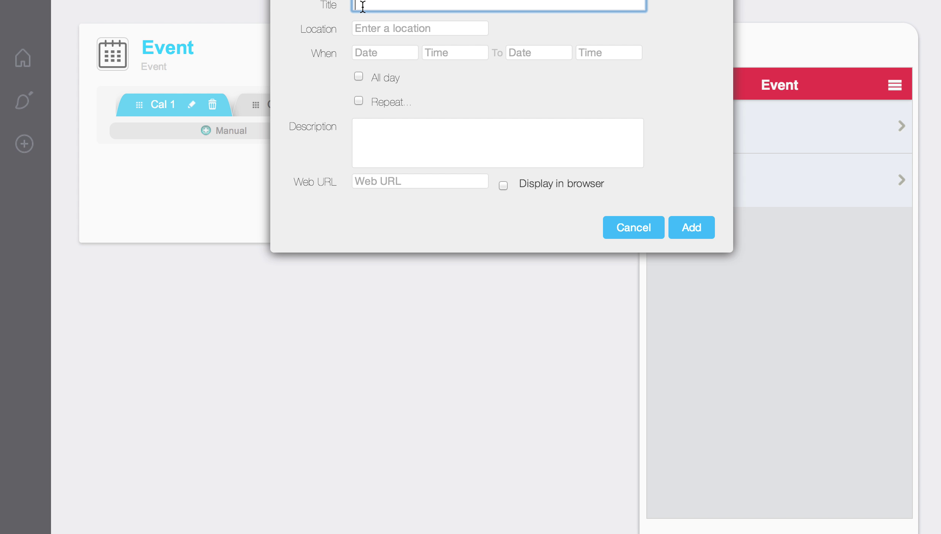
{"action": "type", "text": "Event 1"}
{"action": "key", "text": "Tab"}
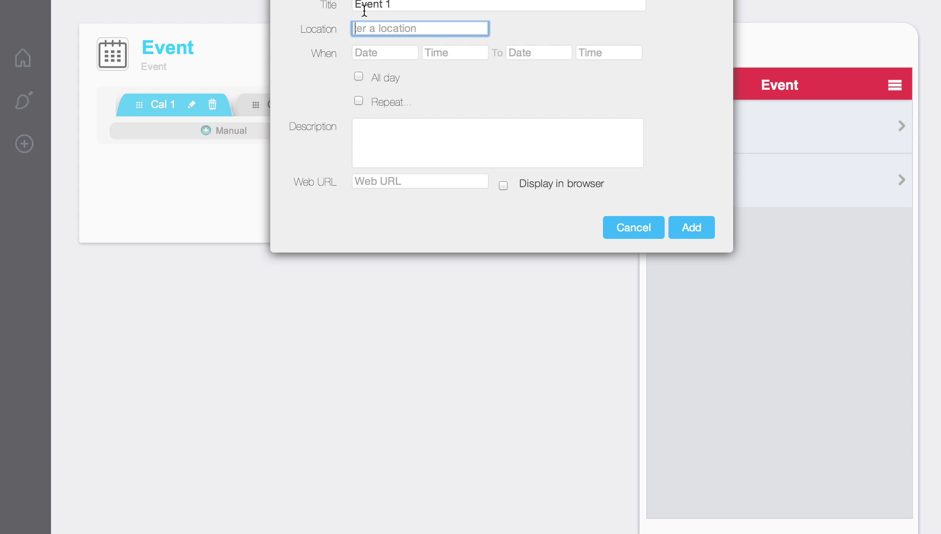
{"action": "type", "text": "123"}
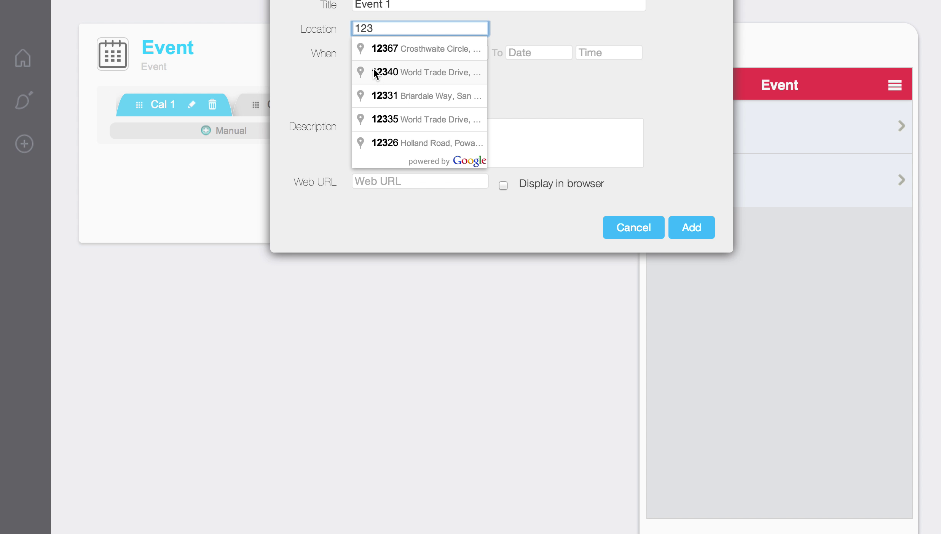
{"action": "left_click", "coordinate": [373, 72]}
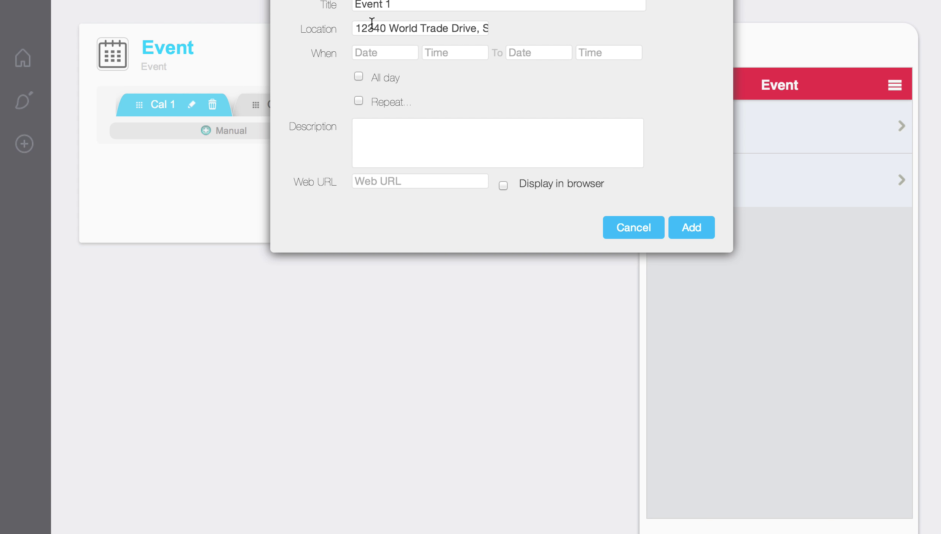
Schedule Event 1 for 06/18/2014 from 14:15 to 21:15
{"action": "left_click", "coordinate": [371, 50]}
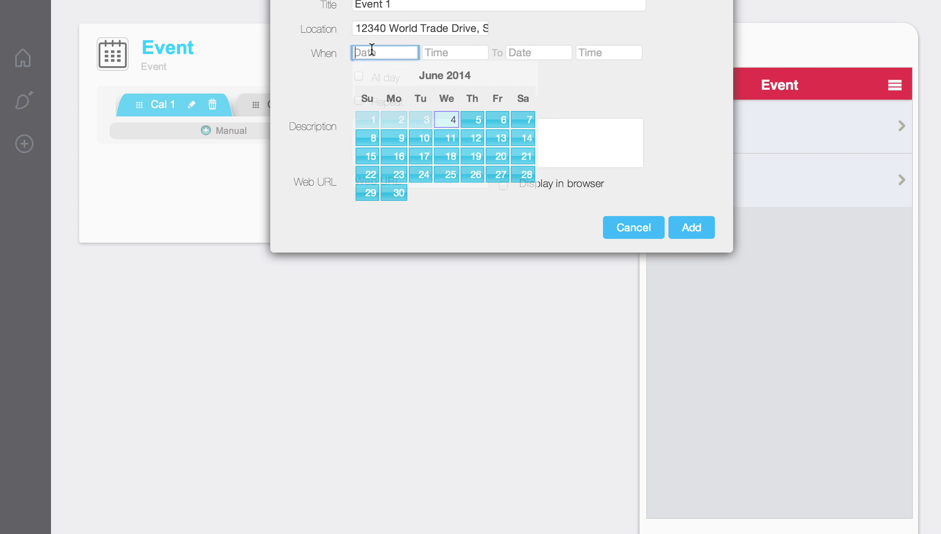
{"action": "left_click", "coordinate": [449, 160]}
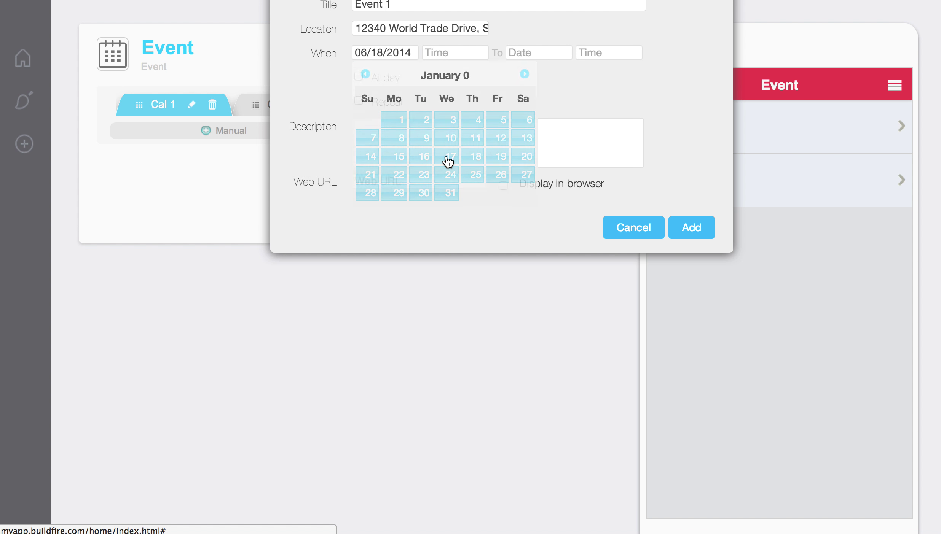
{"action": "left_click", "coordinate": [438, 53]}
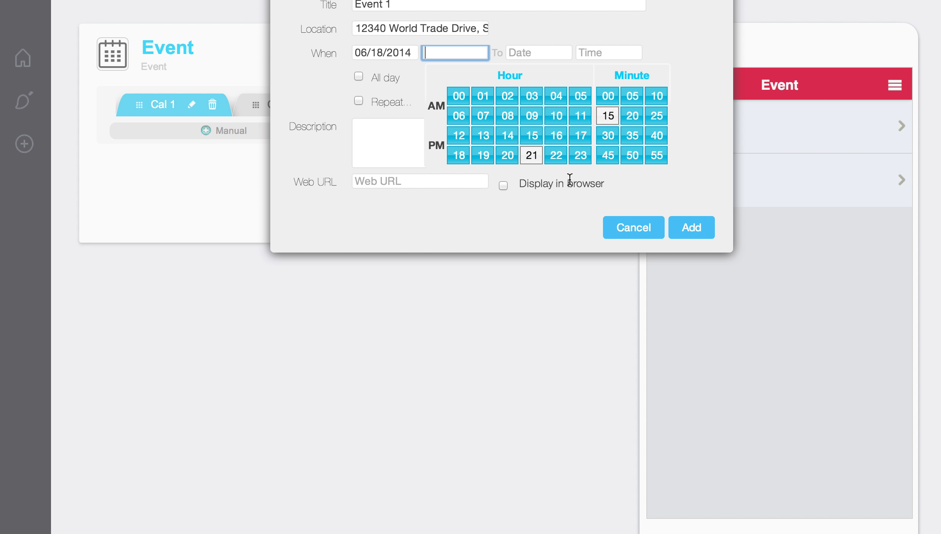
{"action": "left_click", "coordinate": [507, 135]}
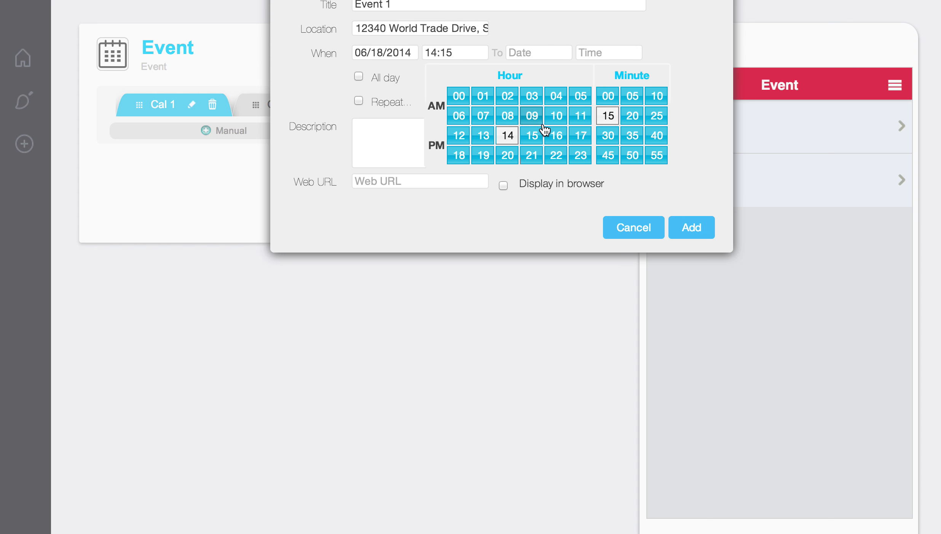
{"action": "left_click", "coordinate": [520, 53]}
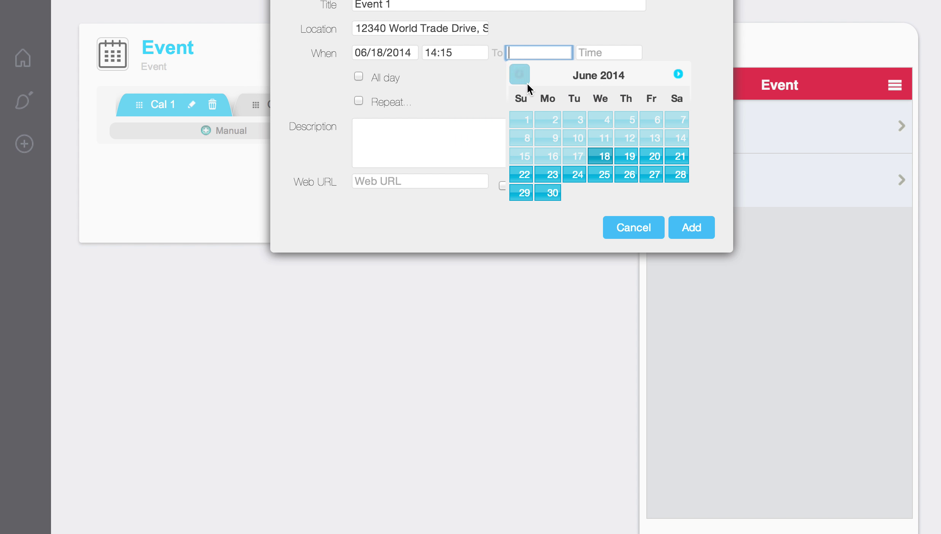
{"action": "left_click", "coordinate": [604, 164]}
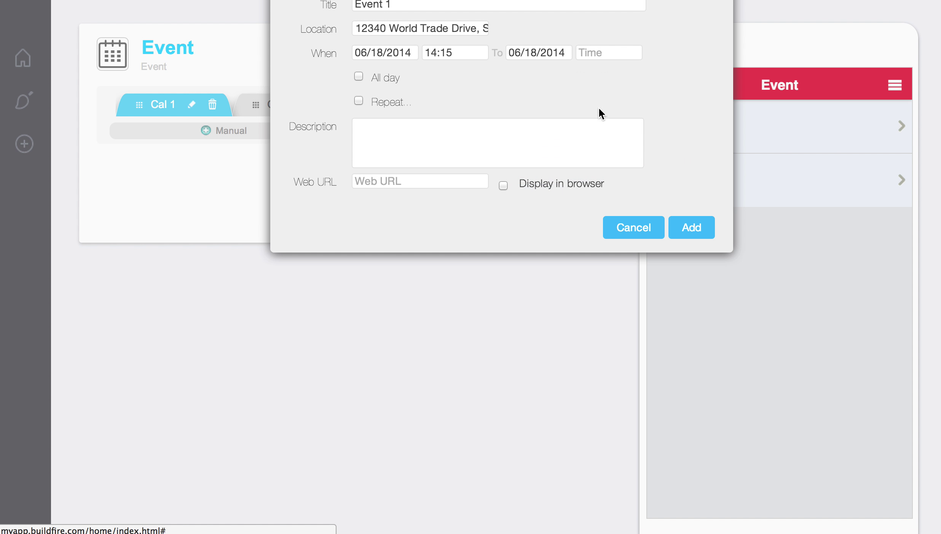
{"action": "left_click", "coordinate": [593, 56]}
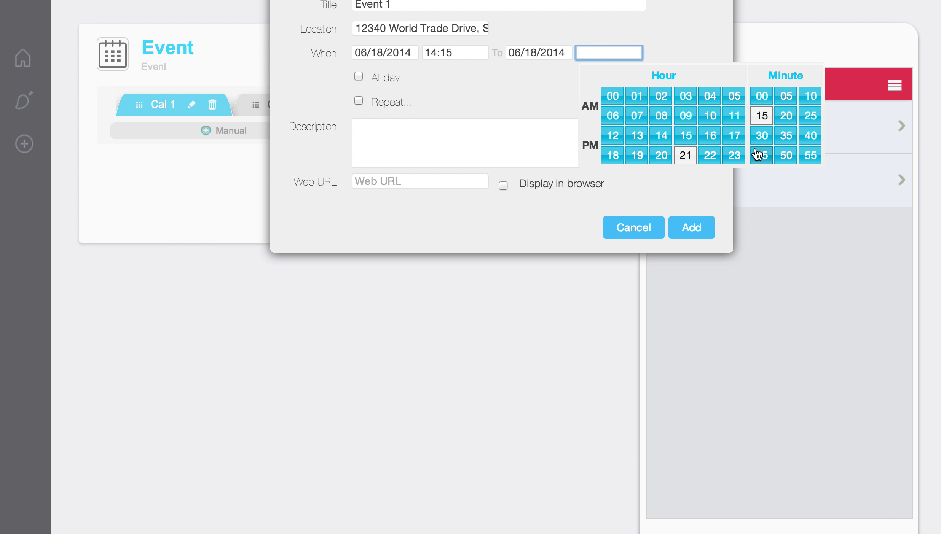
{"action": "left_click", "coordinate": [688, 157]}
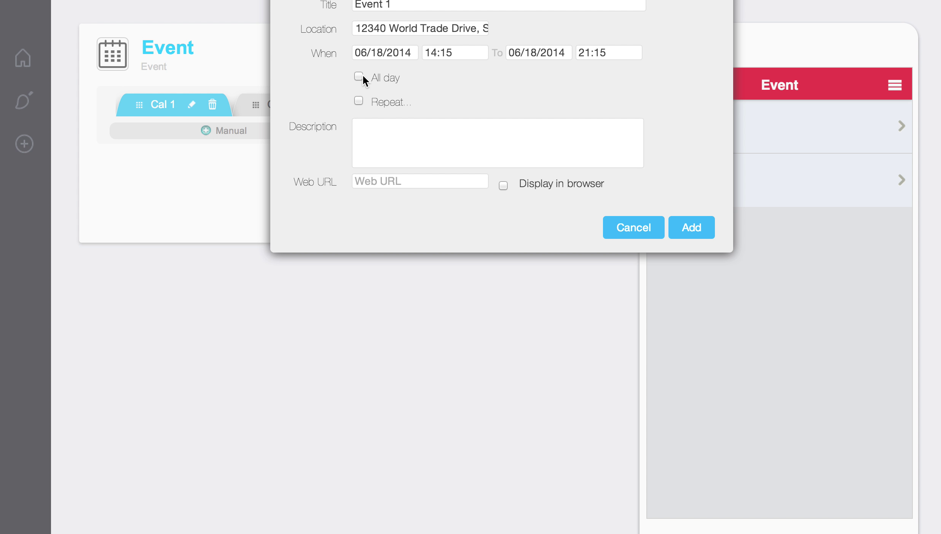
{"action": "left_click", "coordinate": [359, 100]}
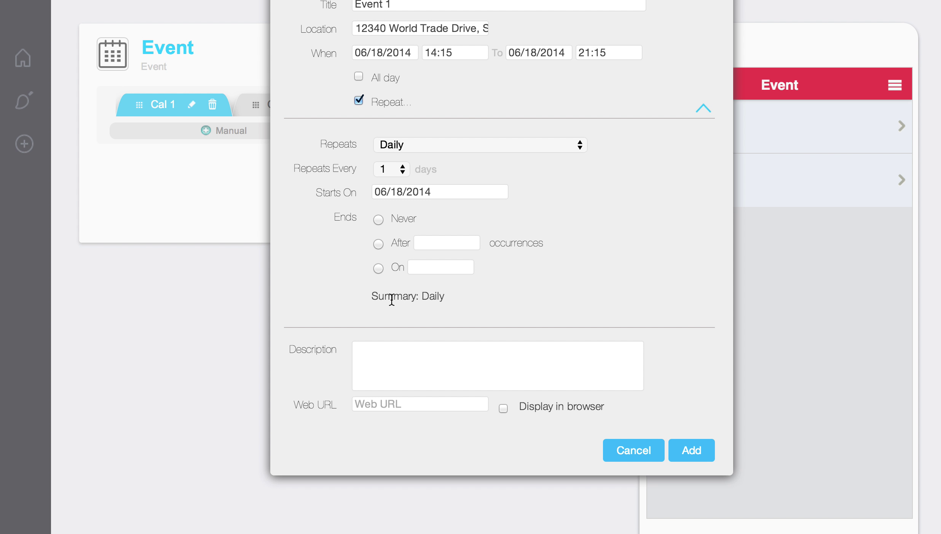
{"action": "left_click", "coordinate": [393, 370]}
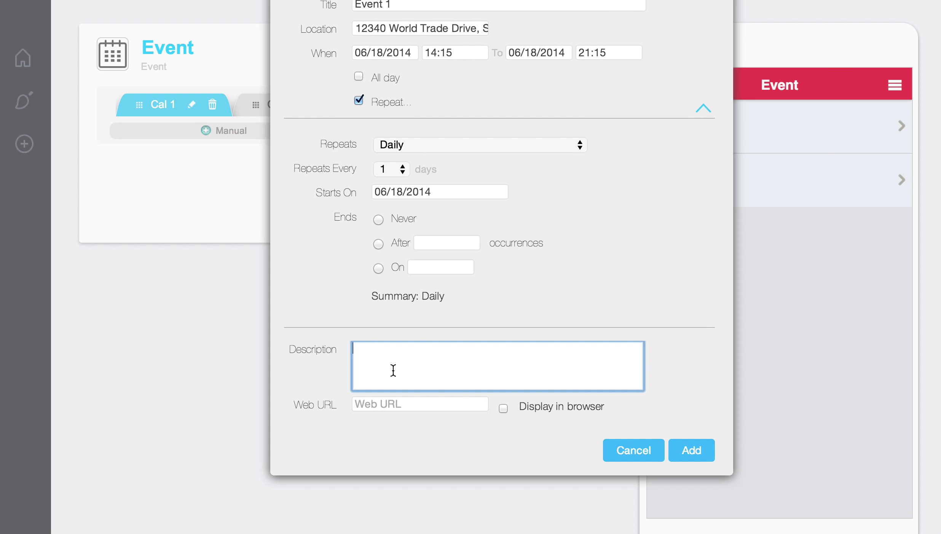
{"action": "type", "text": "This is an awesome e"}
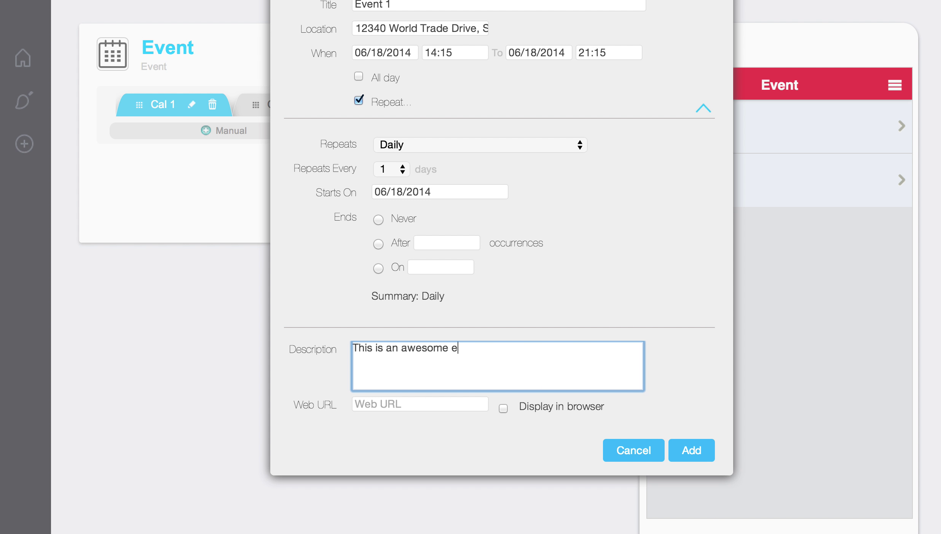
{"action": "type", "text": "vent!"}
{"action": "left_click", "coordinate": [387, 405]}
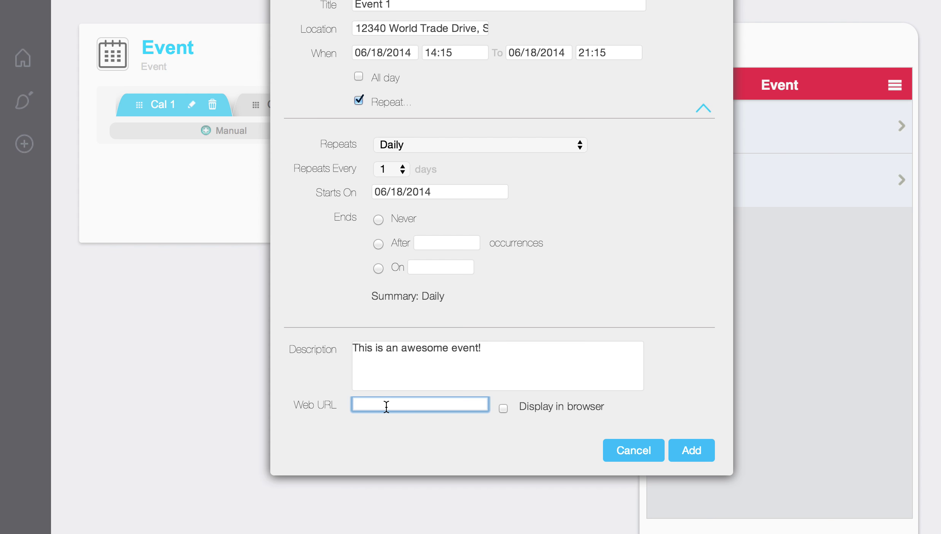
{"action": "type", "text": "http://www.google.com"}
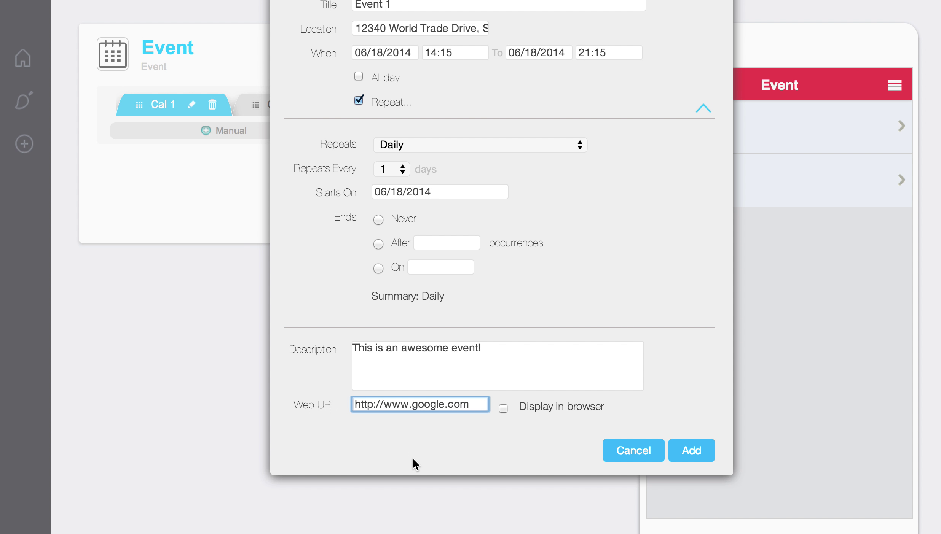
{"action": "left_click", "coordinate": [504, 408]}
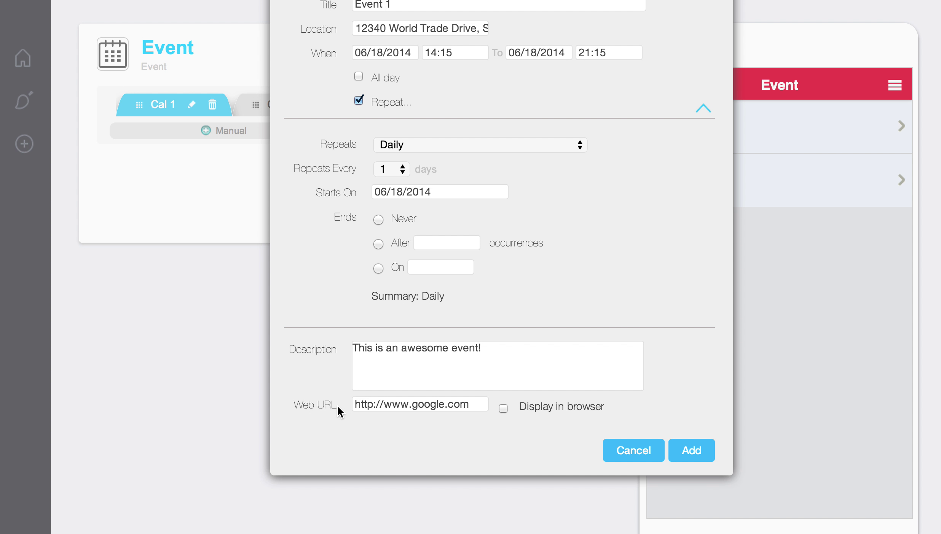
Add Event 1 to Cal 1, review it without changes, and keep it
{"action": "left_click", "coordinate": [694, 453]}
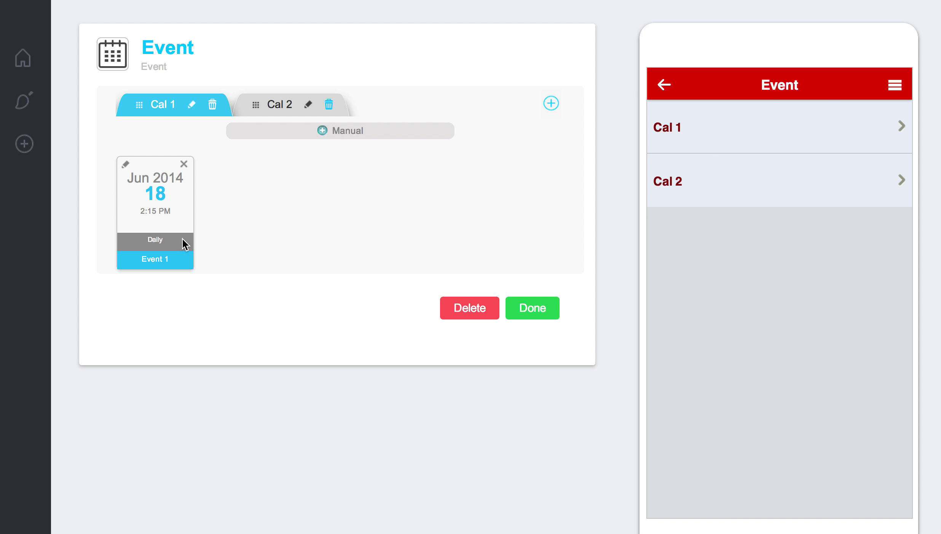
{"action": "left_click", "coordinate": [126, 164]}
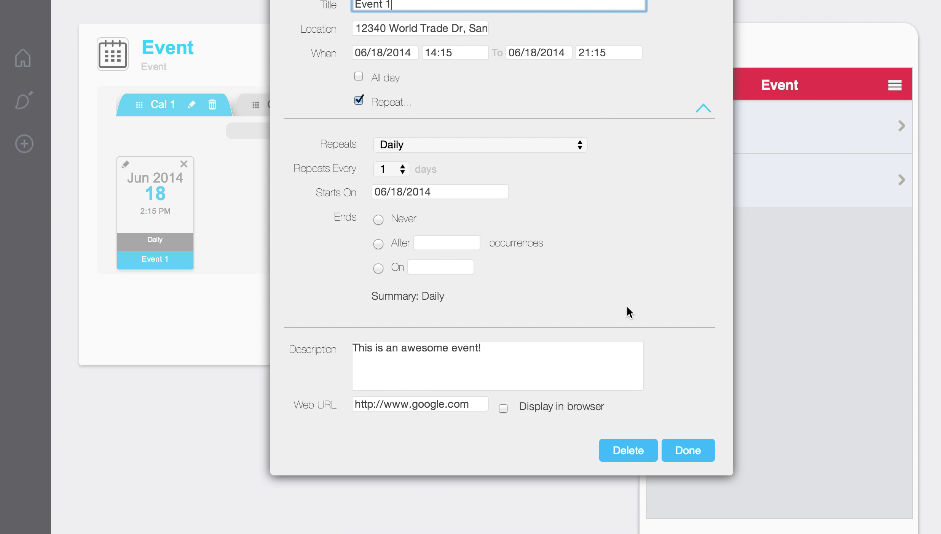
{"action": "left_click", "coordinate": [692, 448]}
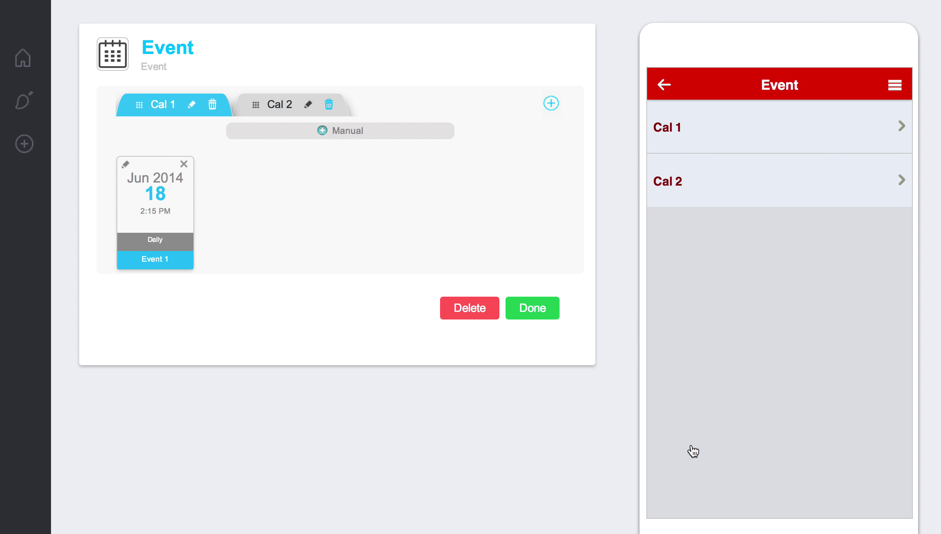
{"action": "left_click", "coordinate": [184, 164]}
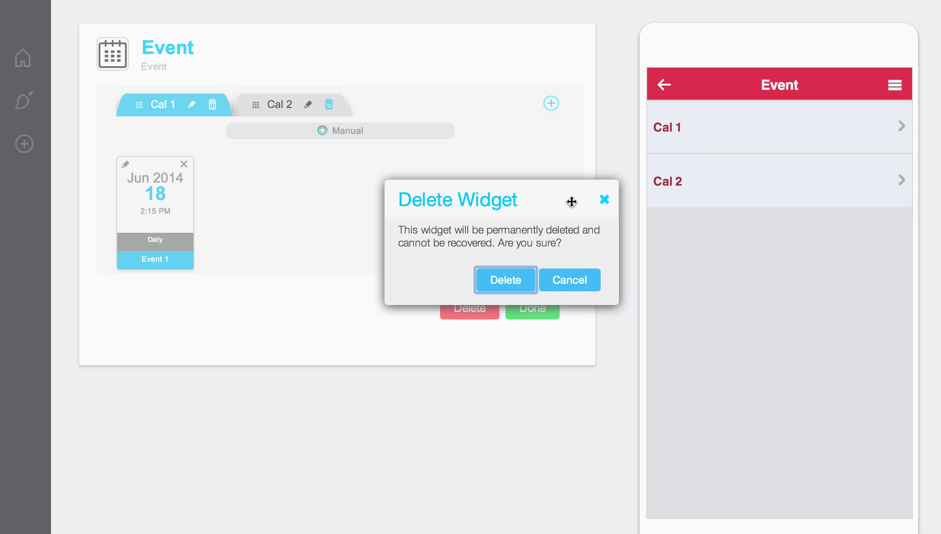
{"action": "left_click", "coordinate": [604, 195]}
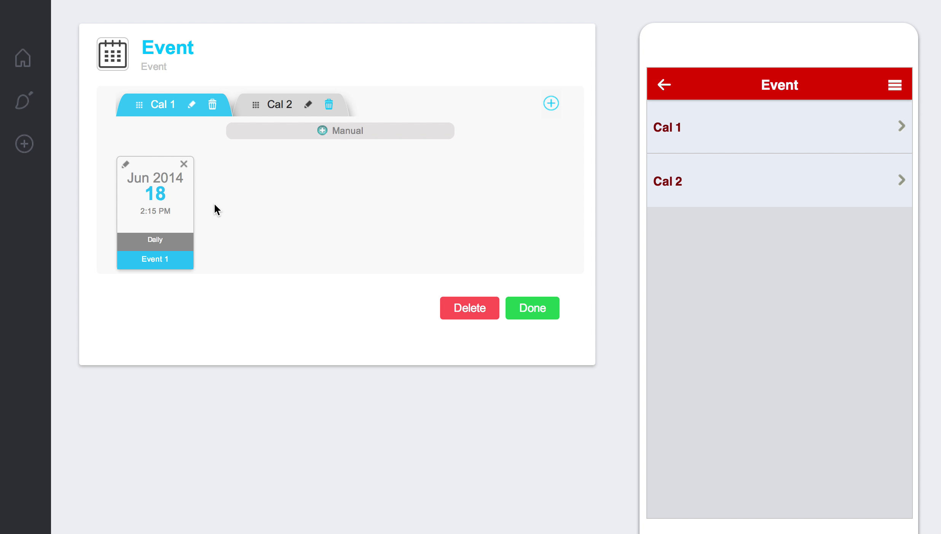
Open Cal 1 in the app preview and expand Event 1 to check its description
{"action": "left_click", "coordinate": [658, 125]}
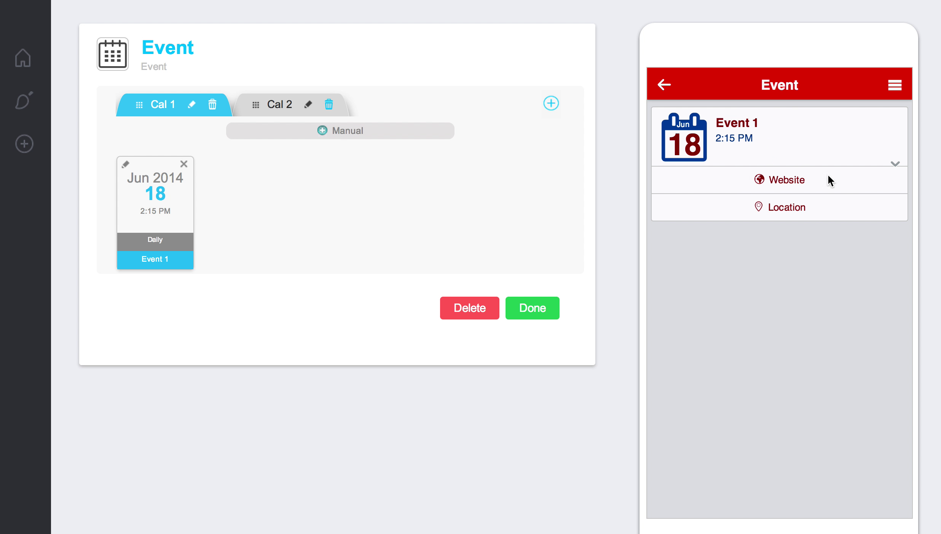
{"action": "left_click", "coordinate": [895, 165]}
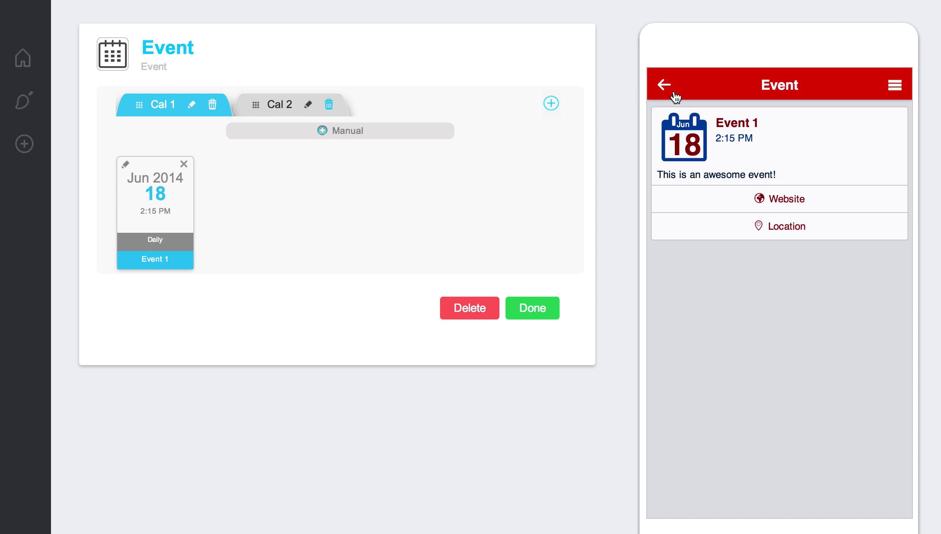
{"action": "left_click", "coordinate": [664, 84]}
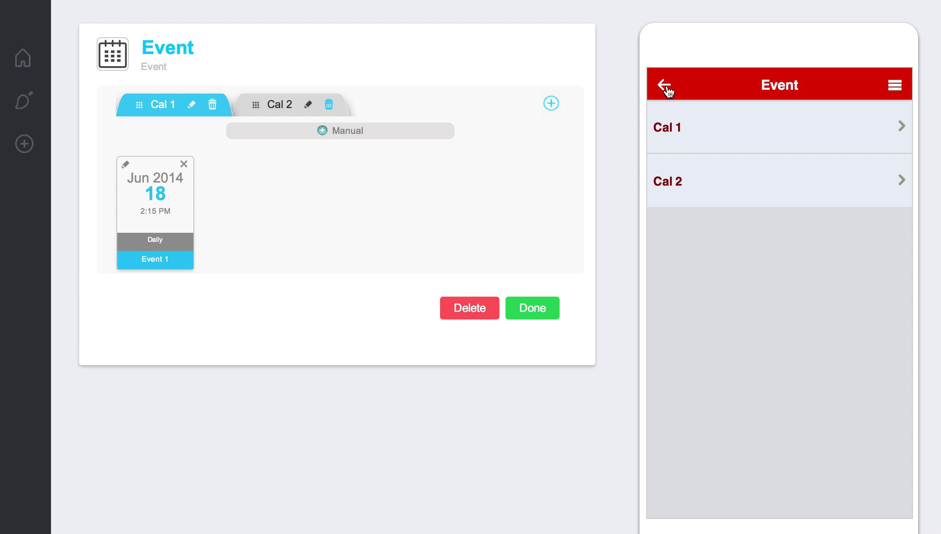
{"action": "left_click", "coordinate": [279, 104]}
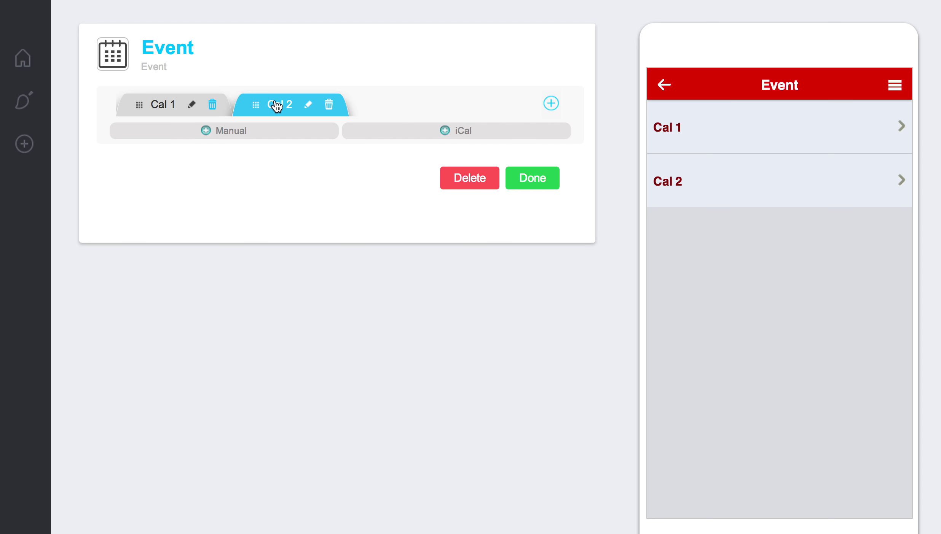
Switch Cal 2's source to iCal and focus the empty iCalendar URL field
{"action": "left_click", "coordinate": [404, 138]}
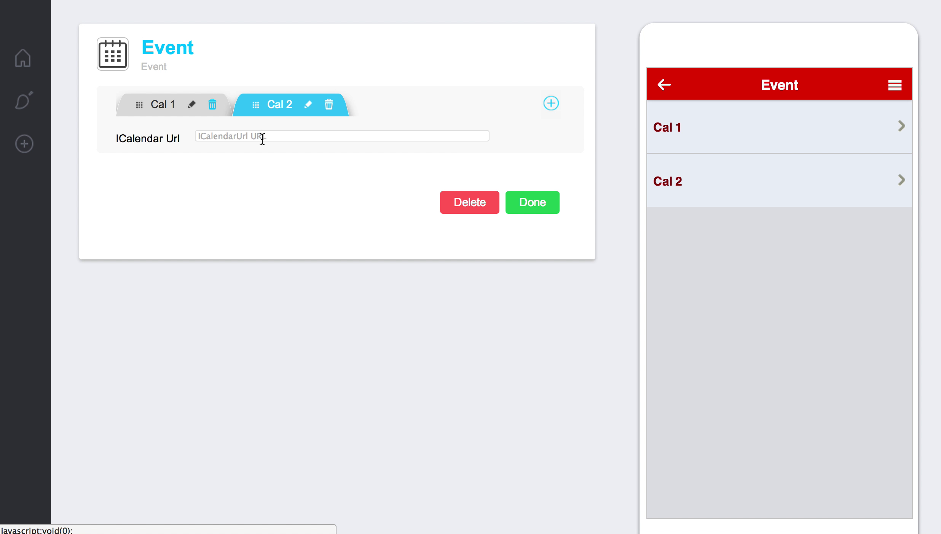
{"action": "left_click", "coordinate": [215, 137]}
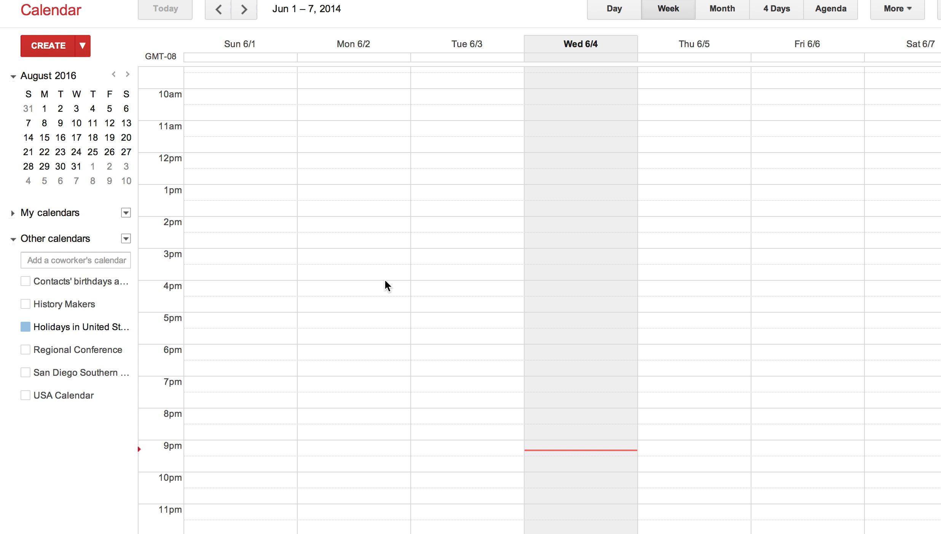
Open the Google Calendar settings for the Holidays in United States calendar
{"action": "left_click", "coordinate": [126, 327]}
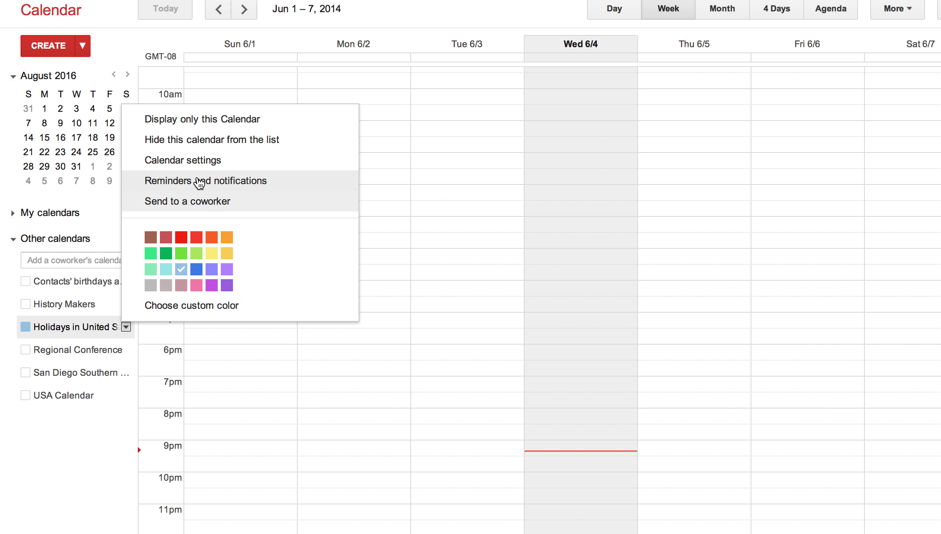
{"action": "left_click", "coordinate": [207, 160]}
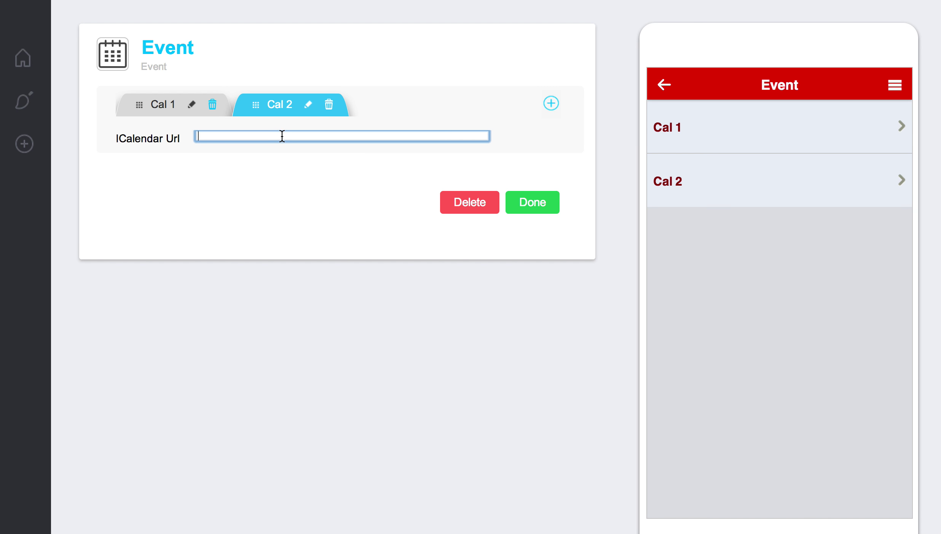
Paste the Holidays in United States iCal address into Cal 2's URL field and save
{"action": "type", "text": "http://www.google.com/calendar/ical/en.usa%23holiday%40group.v.calendar.google.com/public/basic.ics"}
{"action": "left_click", "coordinate": [342, 183]}
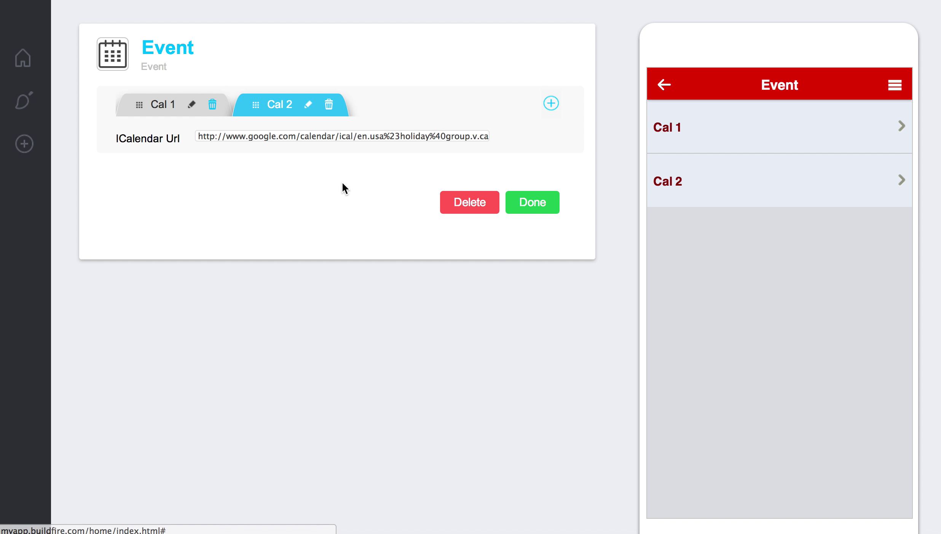
{"action": "left_click", "coordinate": [532, 202]}
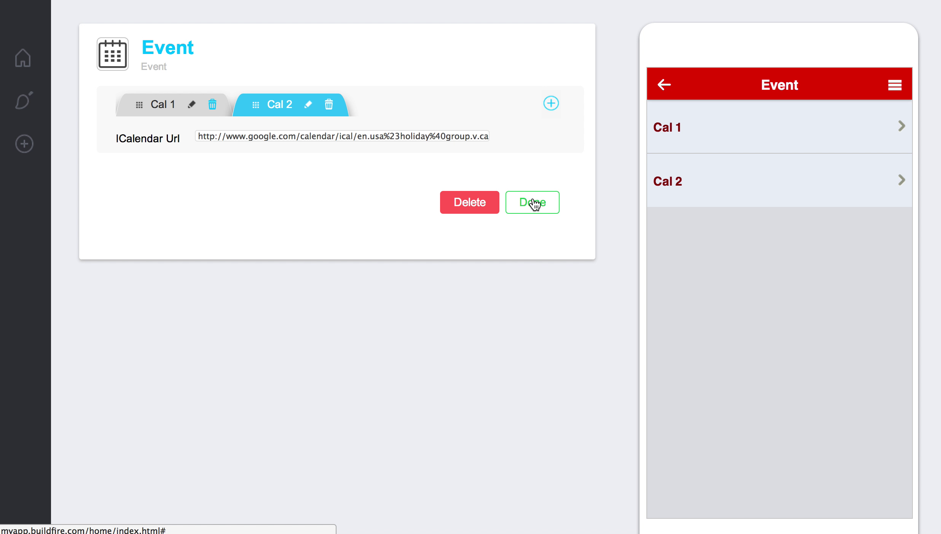